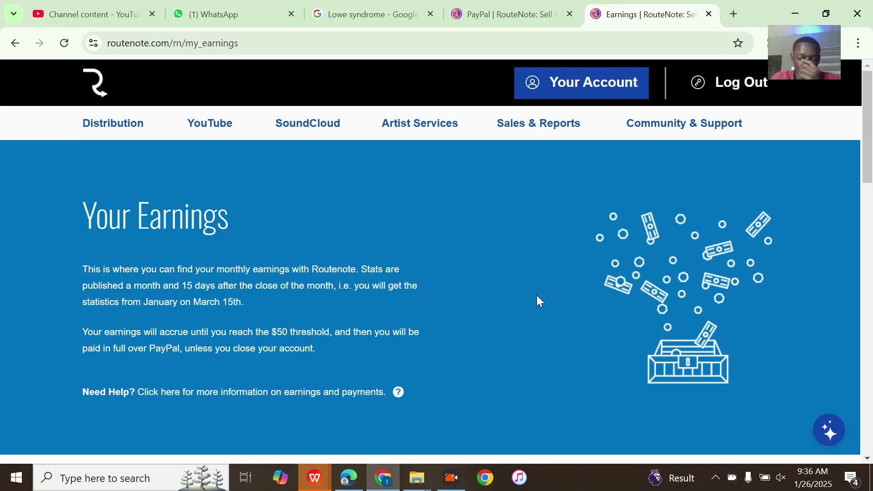
scroll(536, 295, down, 1)
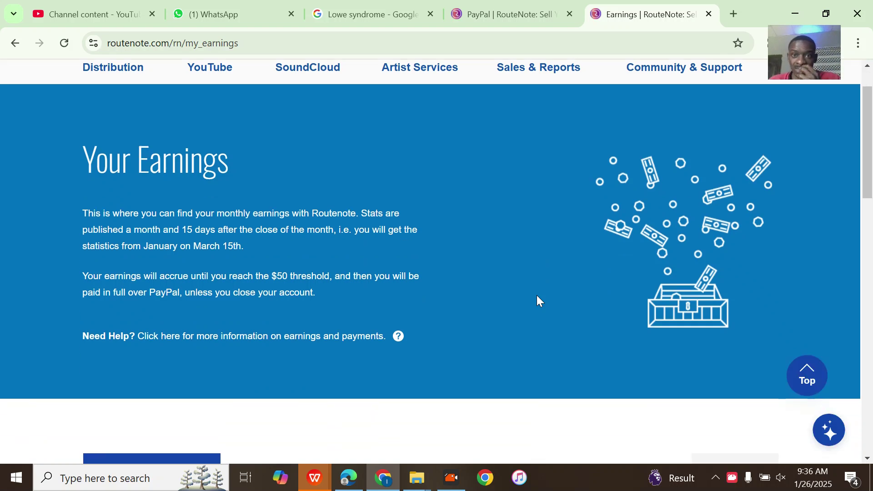
Step: Check the Payment Profile's Bank Transfer payout method, then return to Your Earnings
click(517, 8)
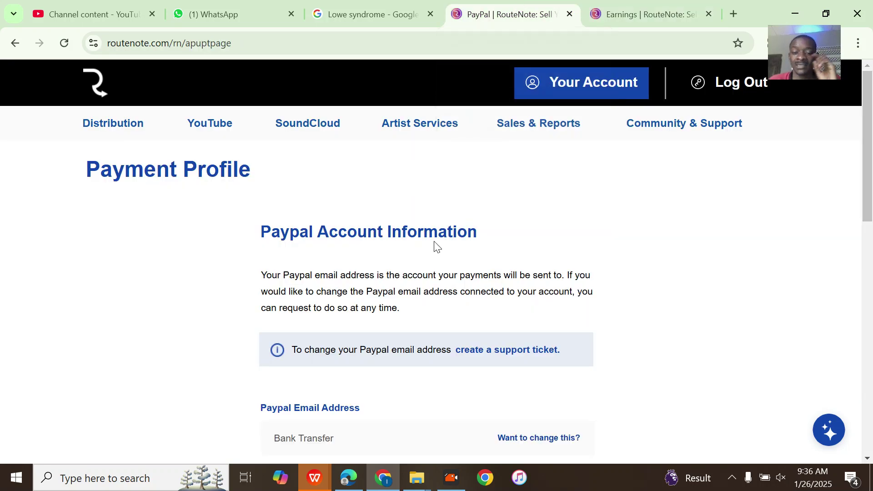
scroll(436, 246, down, 1)
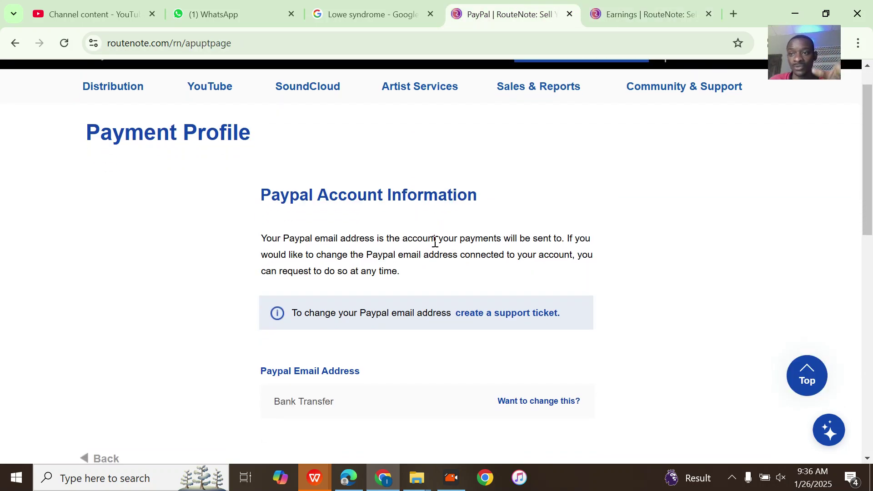
scroll(434, 243, down, 3)
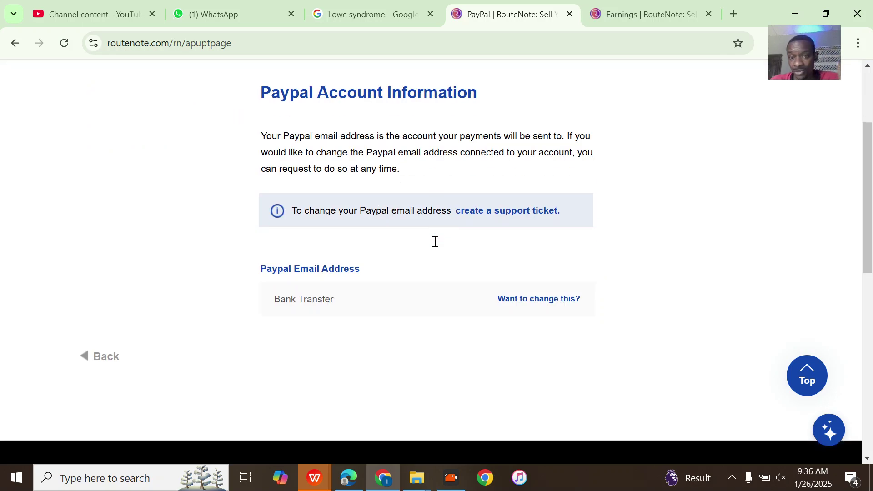
scroll(434, 246, down, 2)
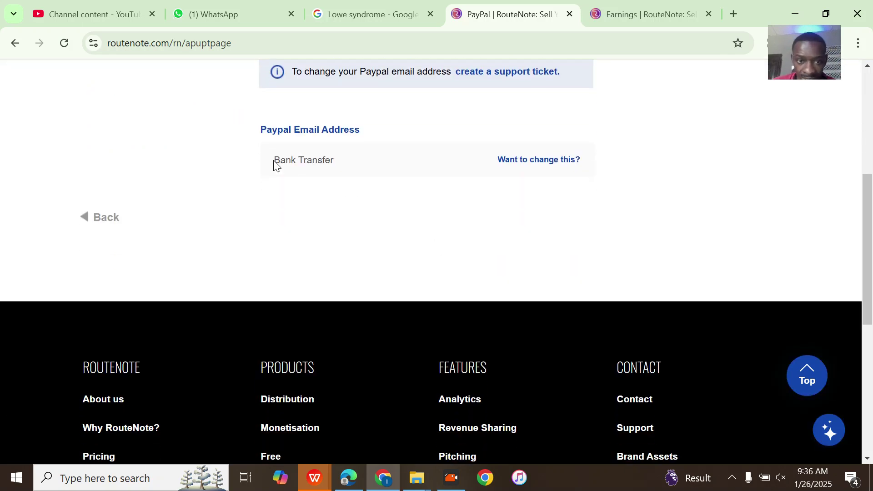
drag(274, 162, 357, 181)
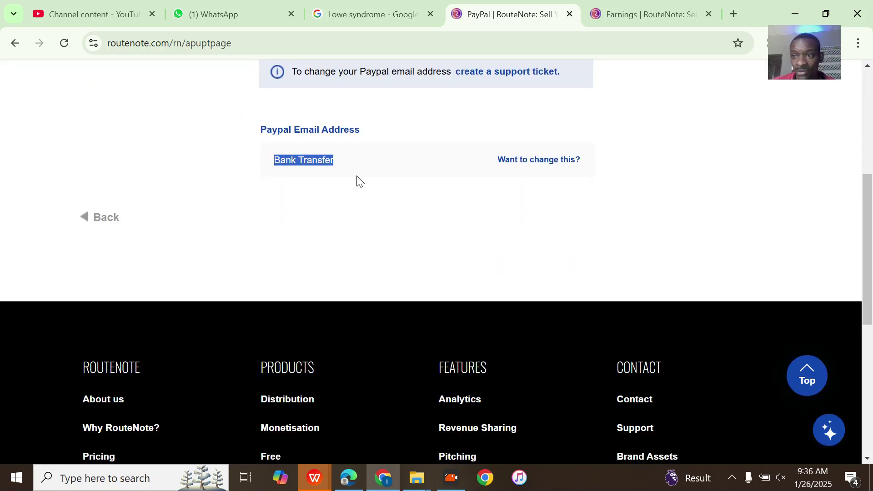
scroll(357, 181, up, 3)
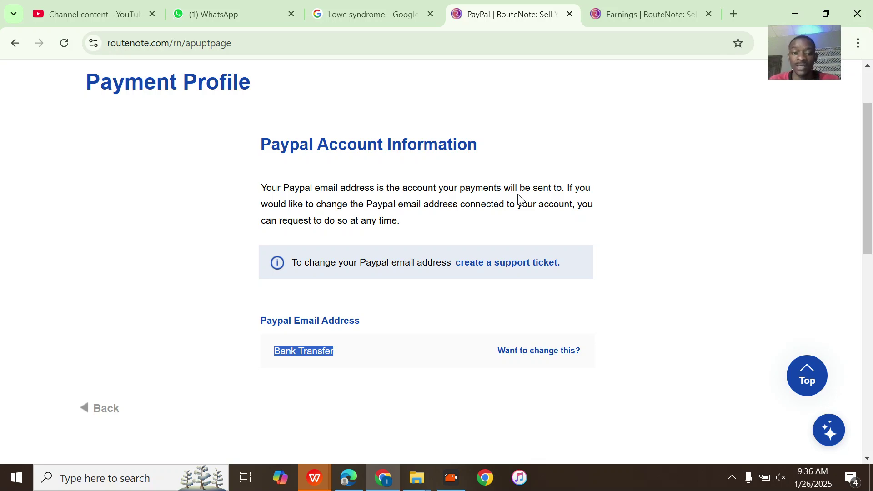
scroll(517, 194, down, 1)
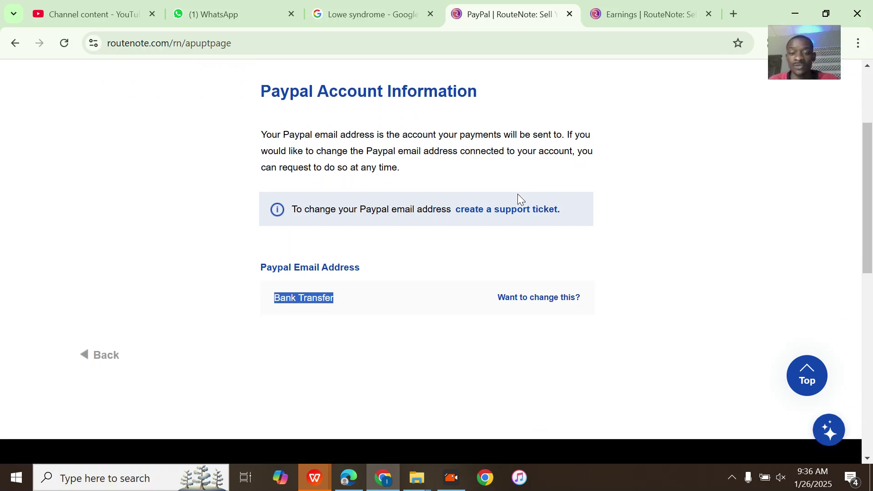
click(638, 13)
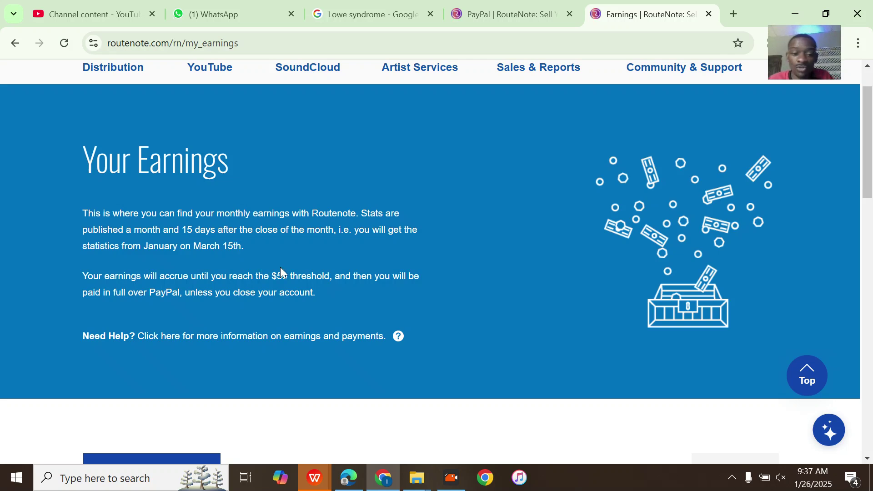
scroll(280, 268, down, 2)
scroll(280, 268, down, 3)
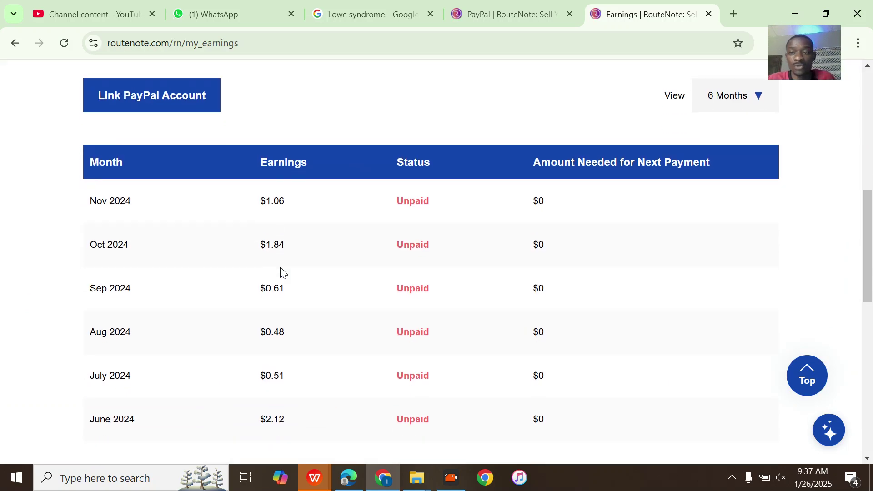
scroll(283, 272, up, 4)
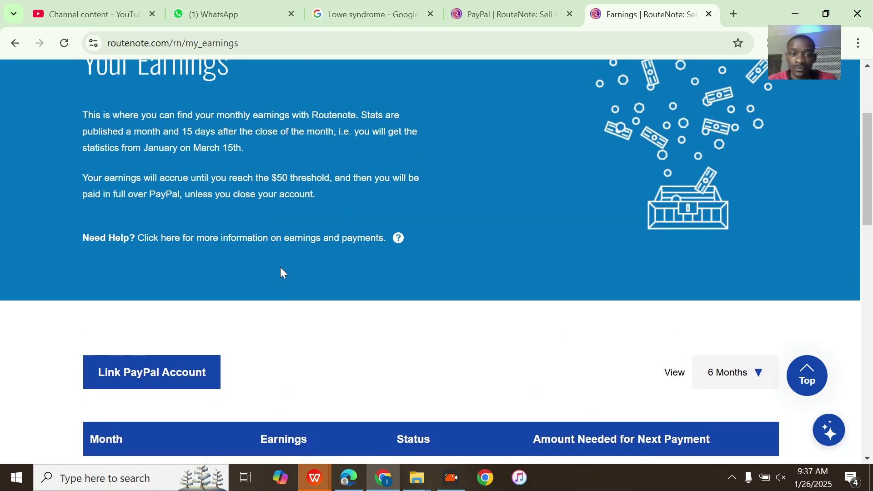
Step: Highlight the $50 threshold, glance at Payment Profile, and return to the unpaid earnings table
double_click(277, 182)
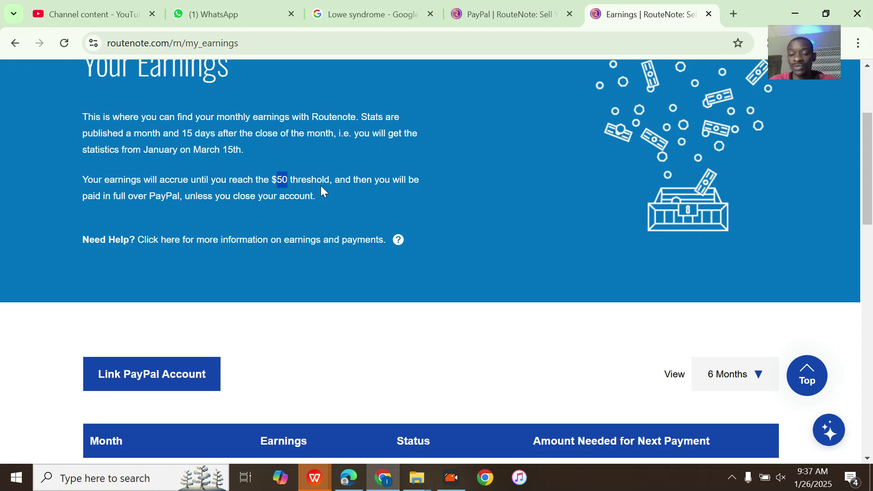
scroll(321, 186, down, 2)
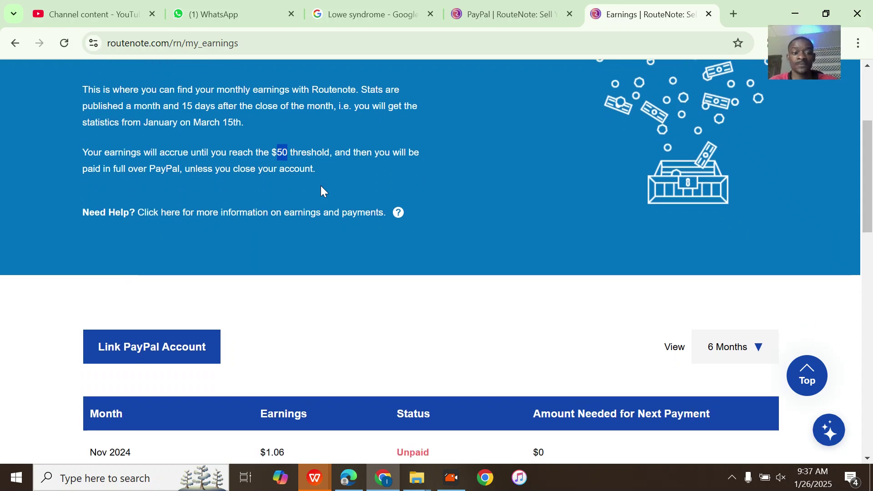
click(525, 4)
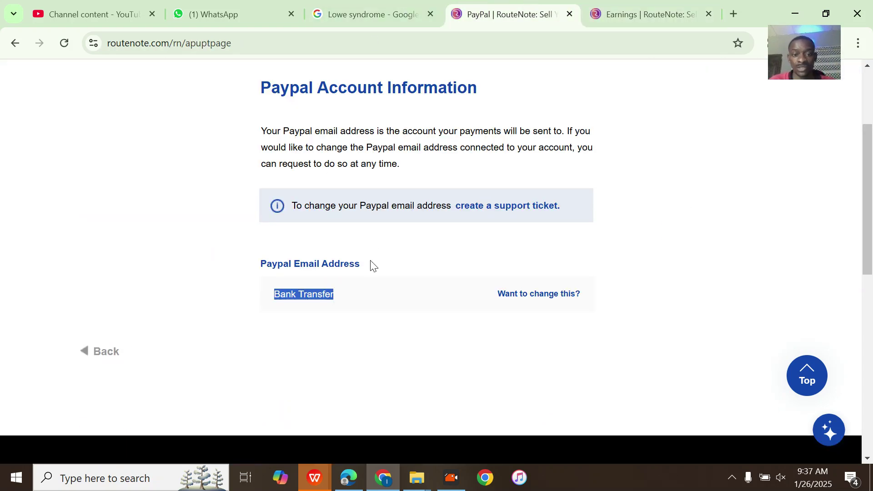
scroll(370, 259, down, 1)
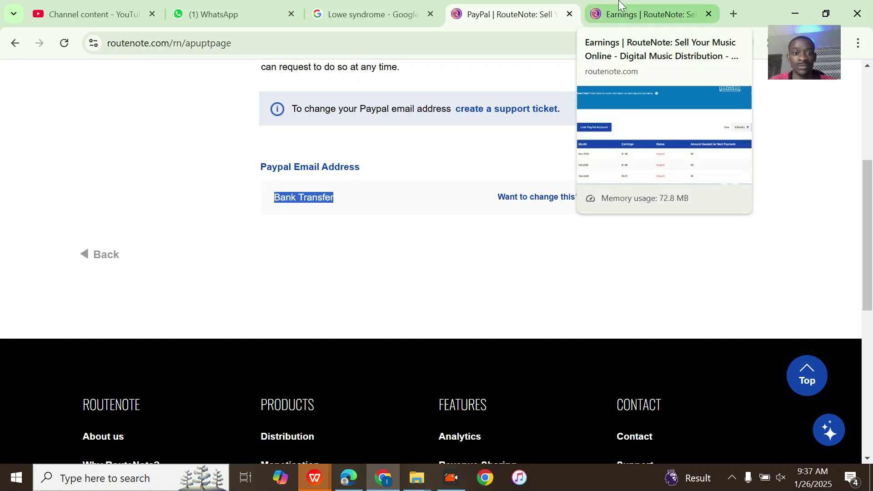
click(677, 7)
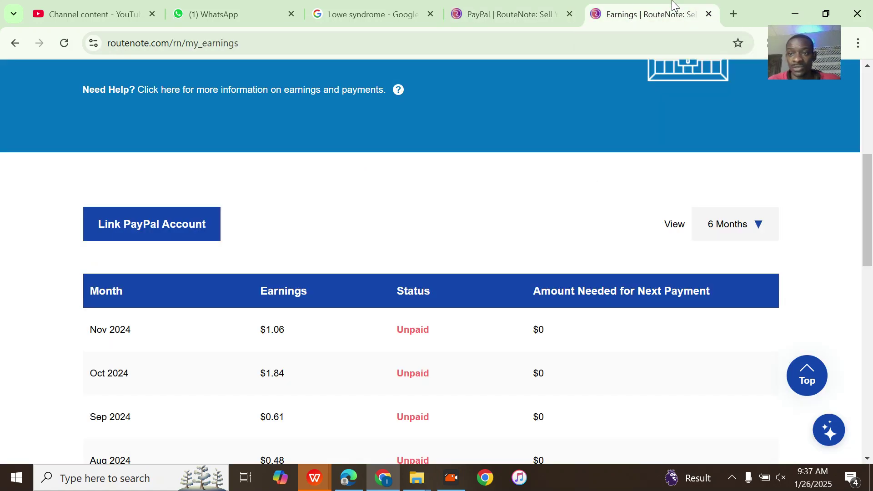